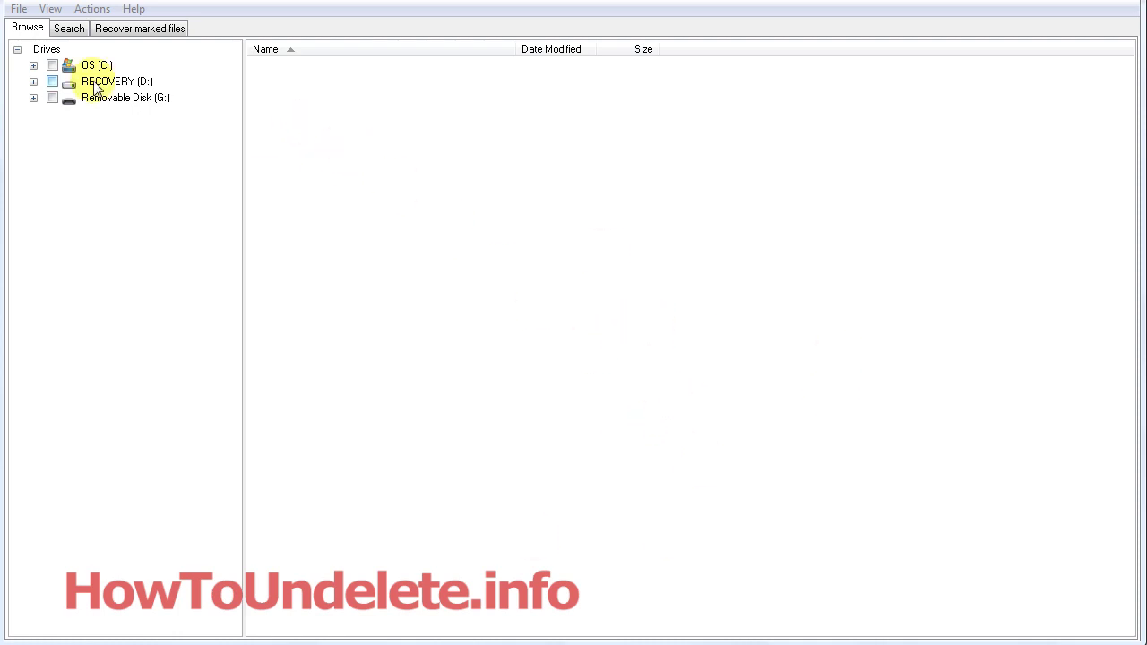
- Scan the OS (C:) drive for deleted files, expand its folder tree and dismiss the scan progress dialog
{"action": "left_click", "coordinate": [52, 65]}
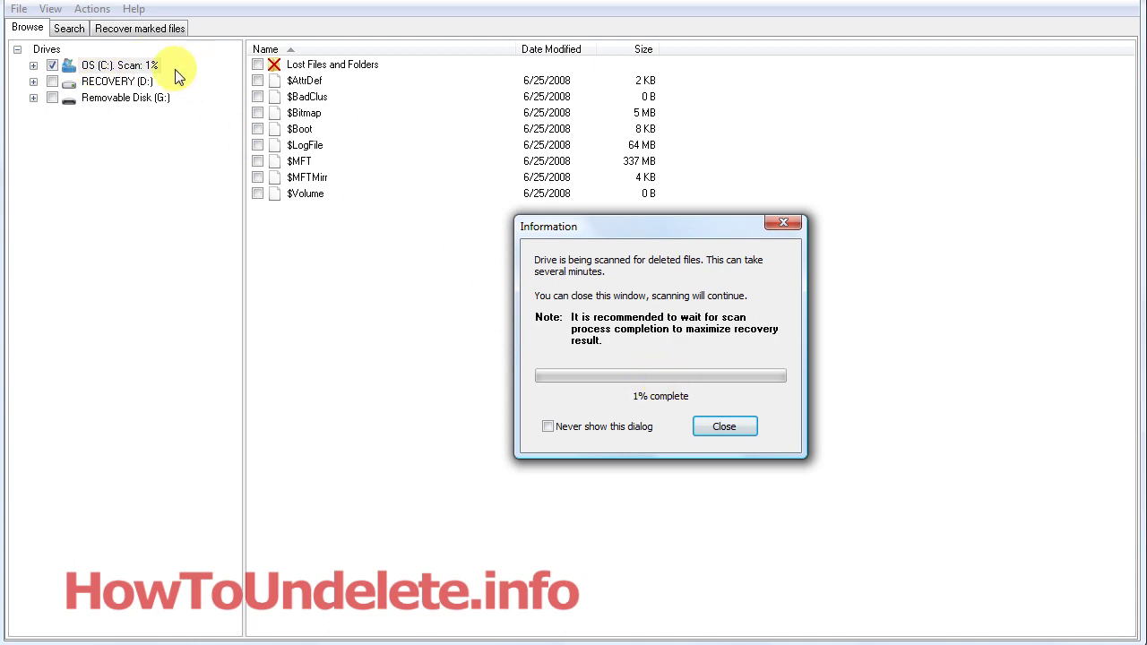
{"action": "double_click", "coordinate": [141, 68]}
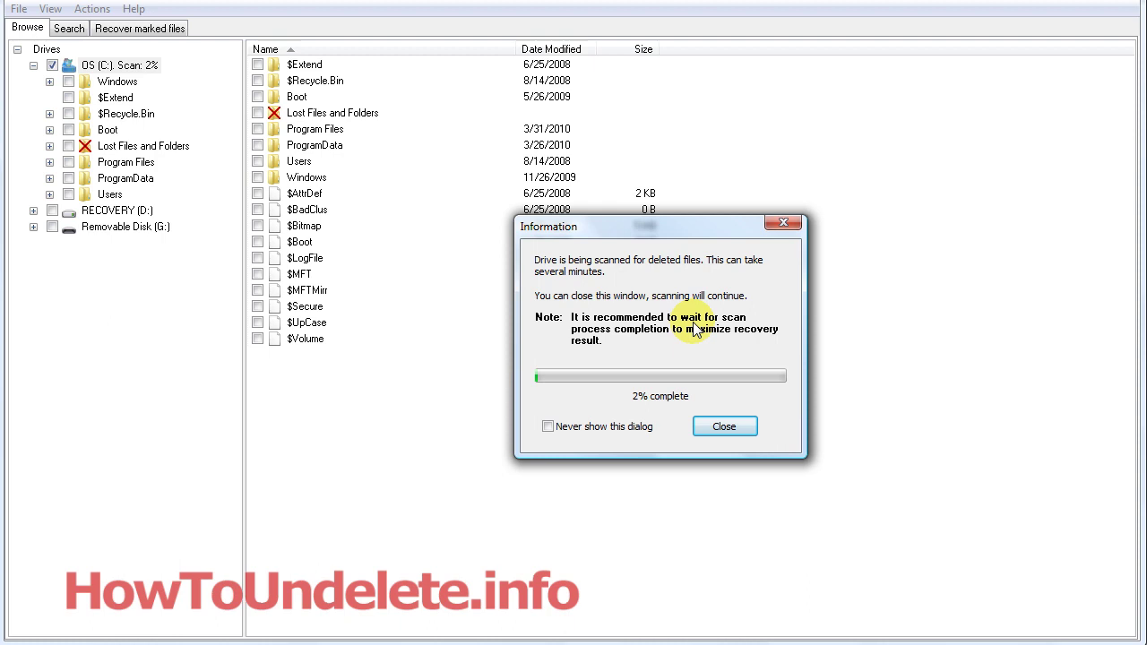
{"action": "key", "text": "Escape"}
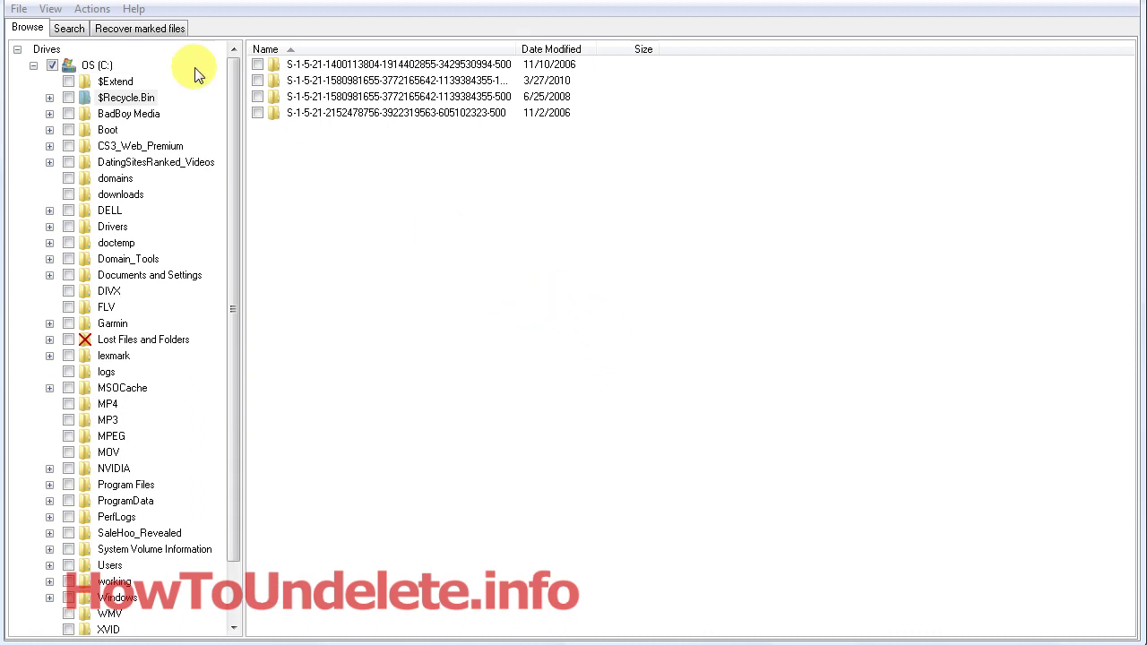
- Examine the contents of each subfolder in $Recycle.Bin on the OS (C:) drive for deleted files, then collapse it
{"action": "left_click", "coordinate": [49, 98]}
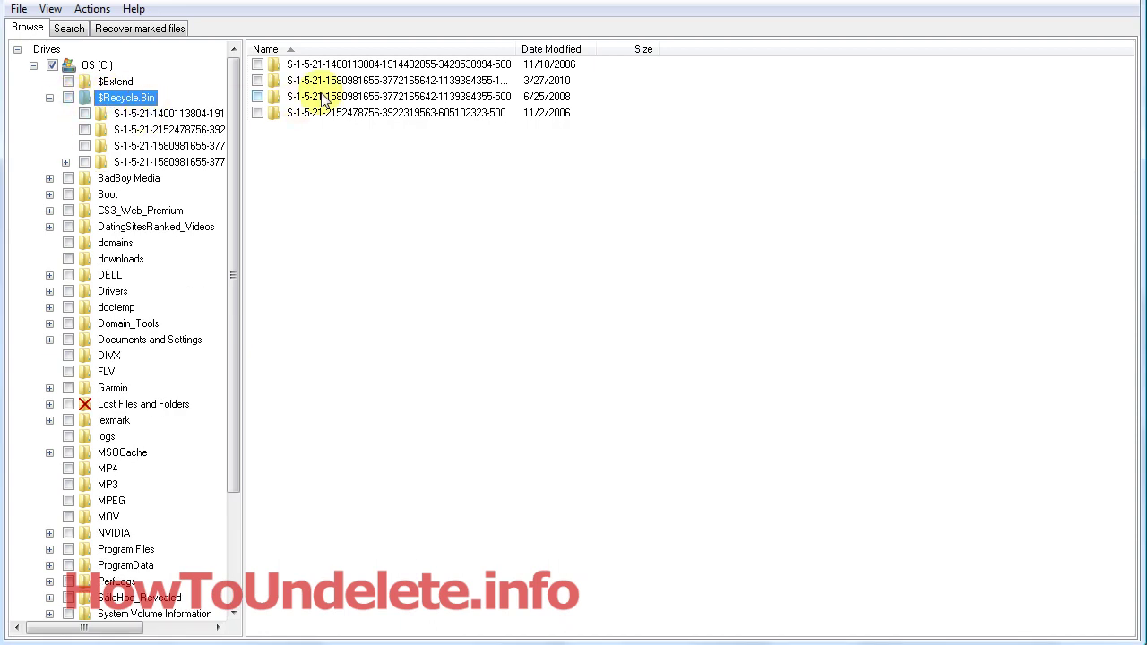
{"action": "left_click", "coordinate": [136, 116]}
{"action": "left_click", "coordinate": [157, 130]}
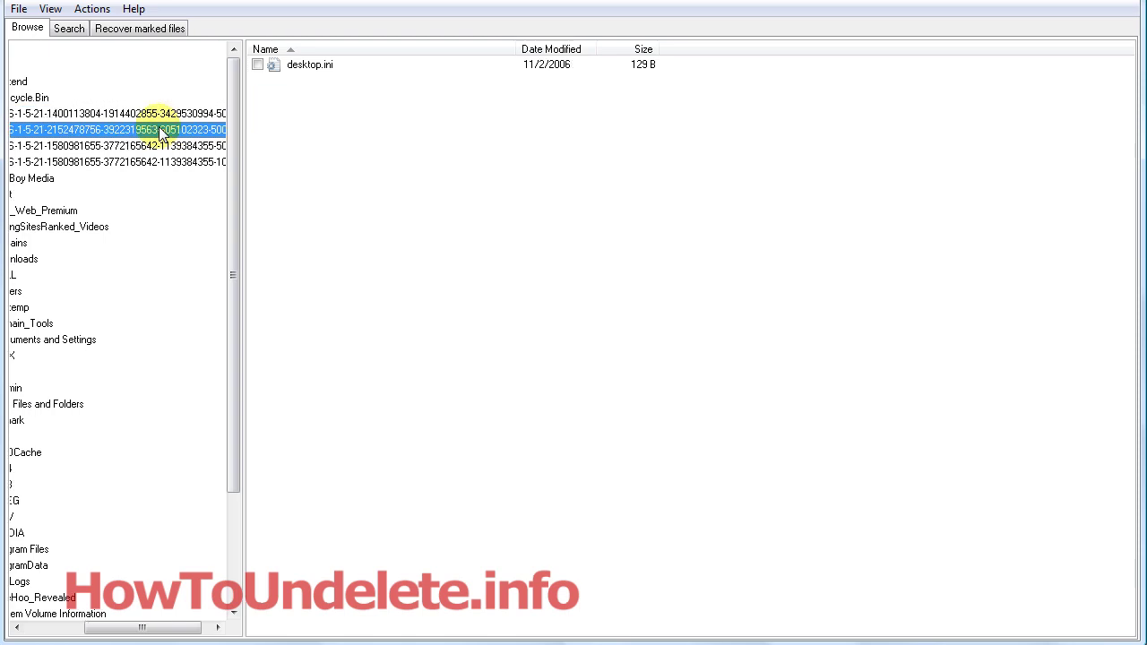
{"action": "left_click", "coordinate": [190, 147]}
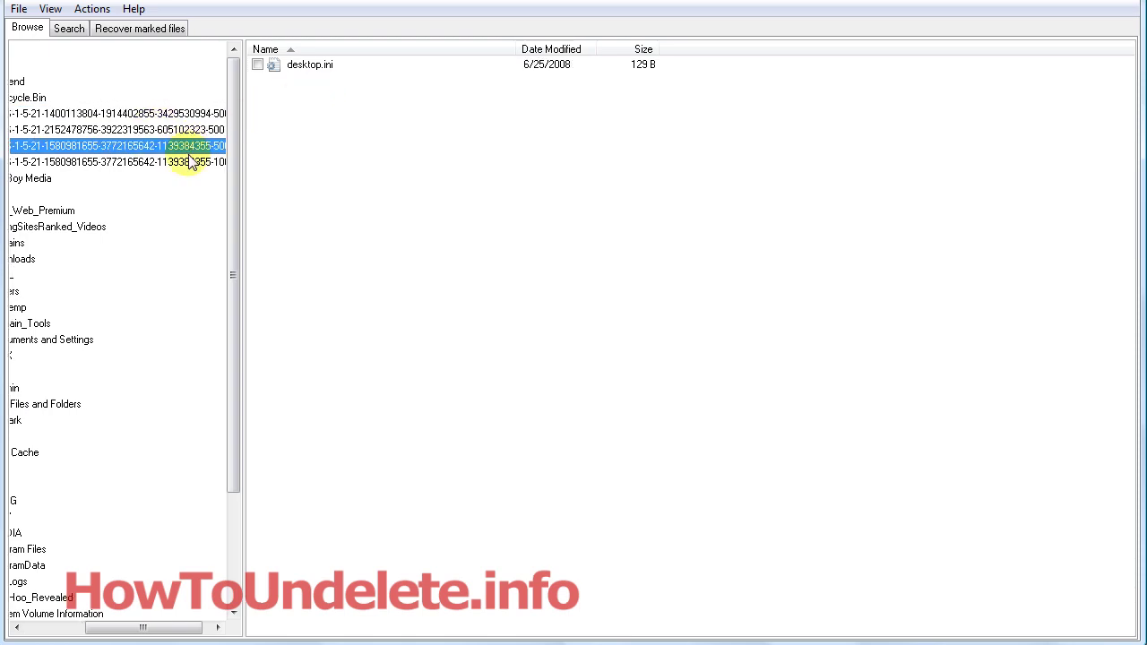
{"action": "left_click", "coordinate": [192, 162]}
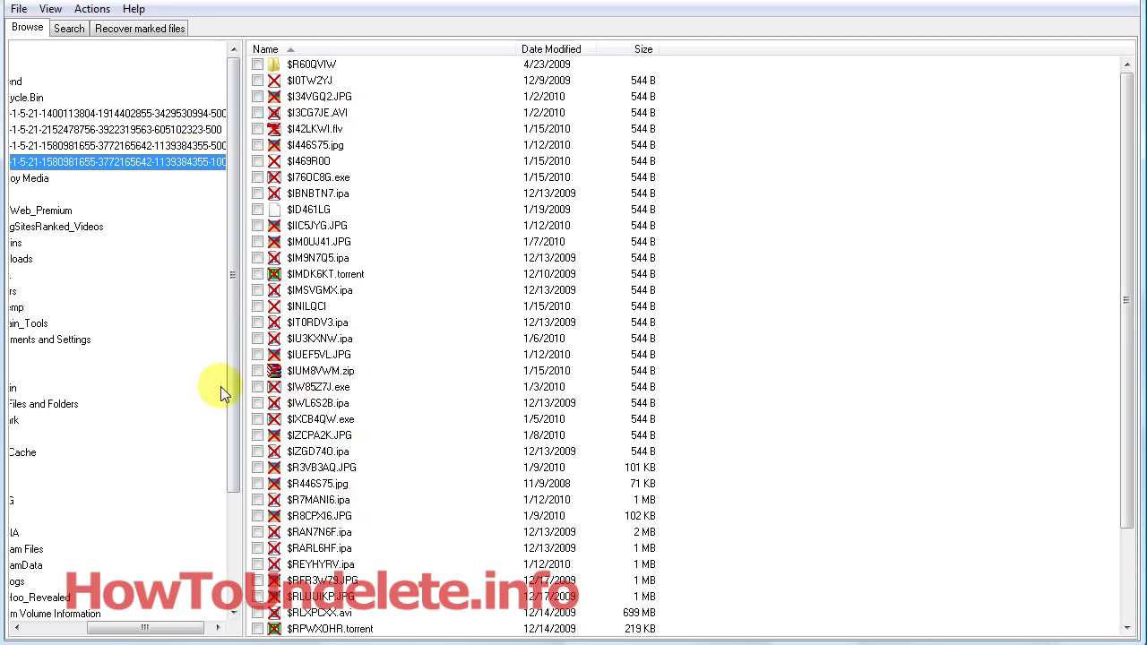
{"action": "left_click", "coordinate": [333, 356]}
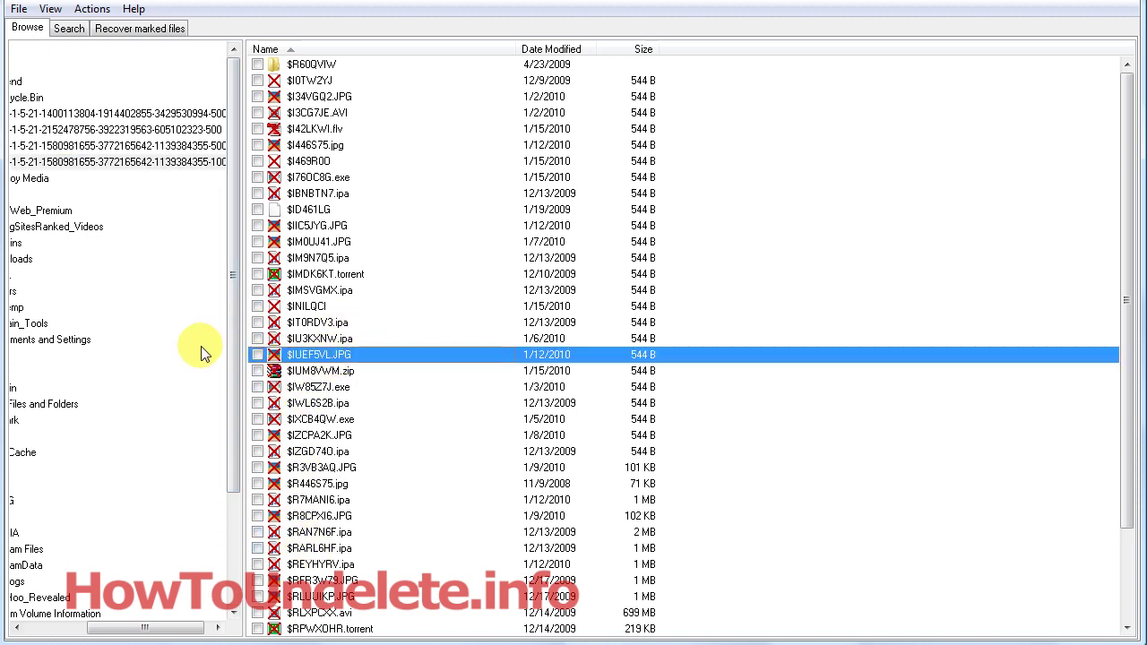
{"action": "left_click_drag", "start_coordinate": [184, 627], "coordinate": [116, 628]}
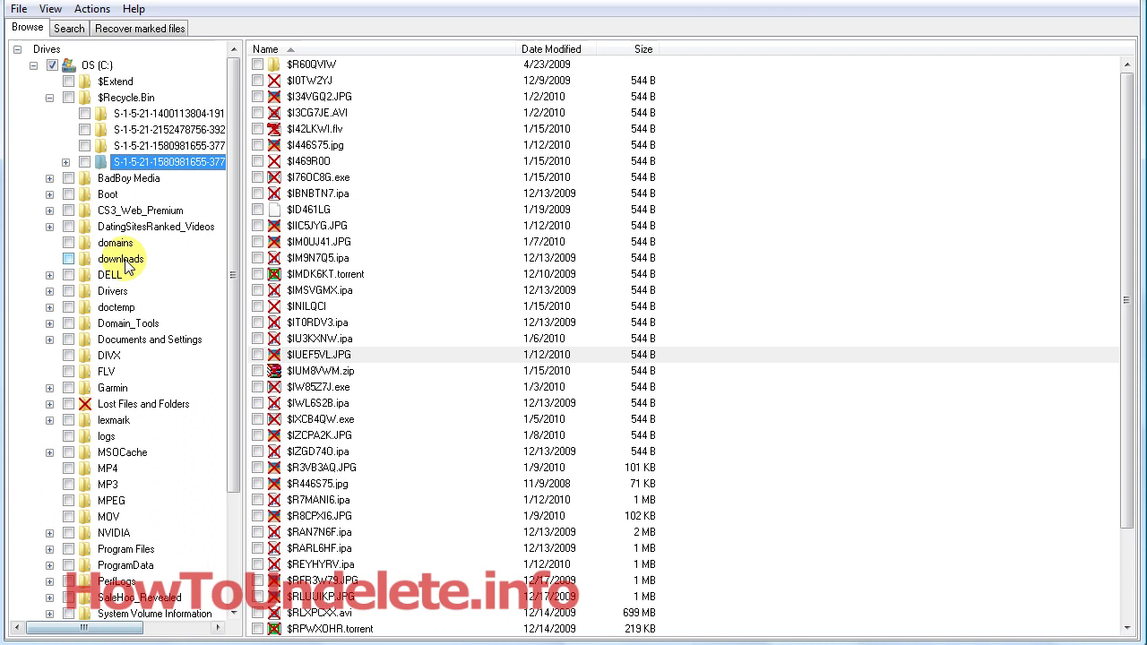
{"action": "left_click", "coordinate": [53, 96]}
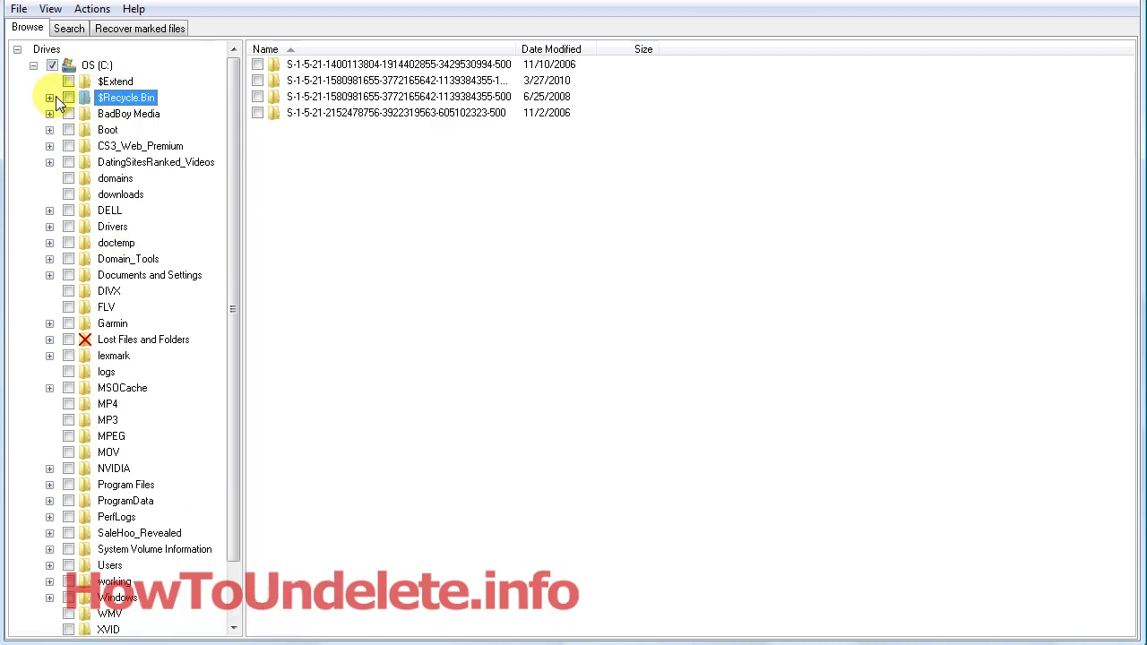
- Look through the personal profile folder inside Users on the OS (C:) drive, expanding its subfolders
{"action": "left_click_drag", "start_coordinate": [231, 112], "coordinate": [233, 217]}
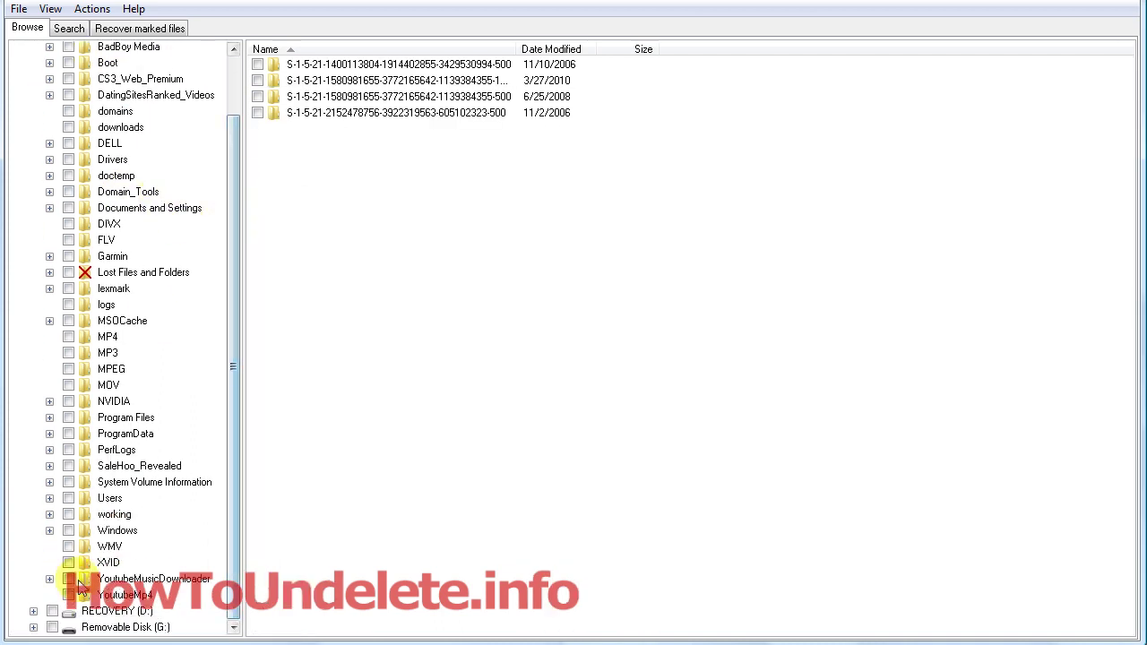
{"action": "left_click", "coordinate": [51, 499]}
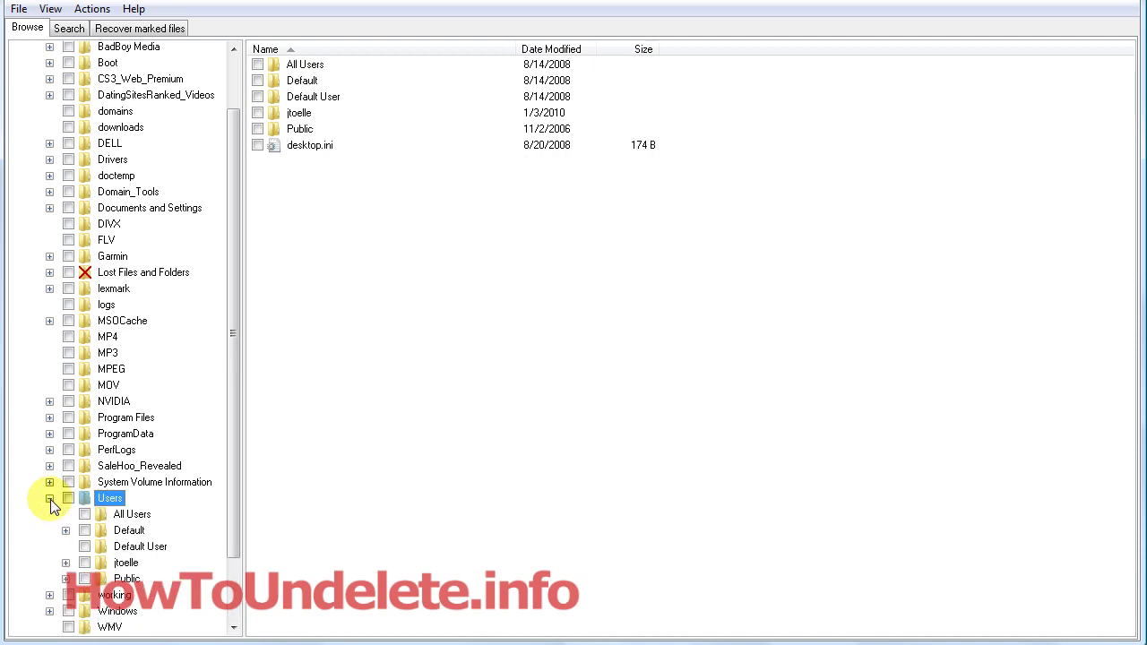
{"action": "left_click", "coordinate": [125, 563]}
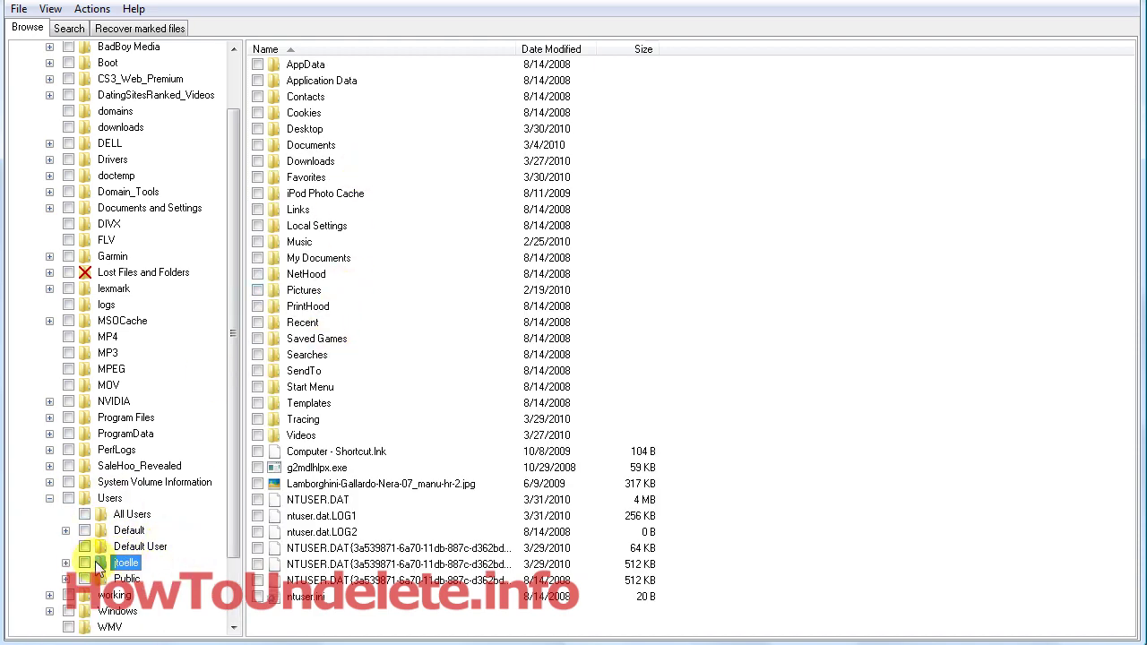
{"action": "left_click", "coordinate": [66, 563]}
{"action": "left_click_drag", "start_coordinate": [235, 367], "coordinate": [201, 528]}
{"action": "left_click", "coordinate": [145, 532]}
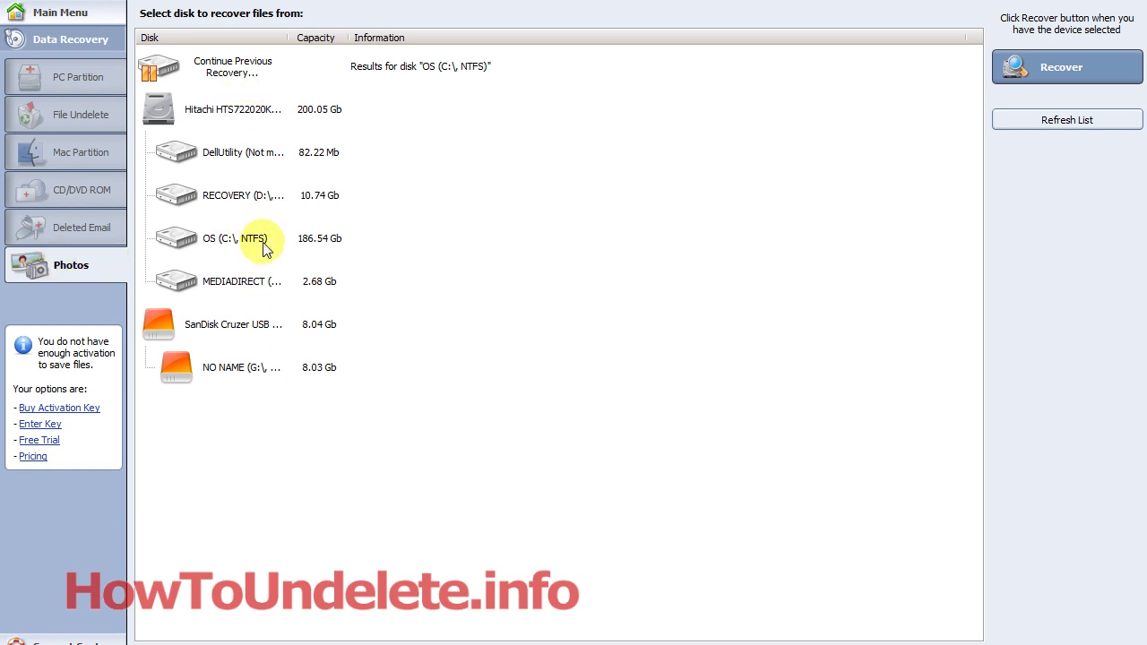
- In the other recovery program, run a photo recovery on the OS (C:\, NTFS) disk and open the JPEG images results
{"action": "left_click", "coordinate": [228, 239]}
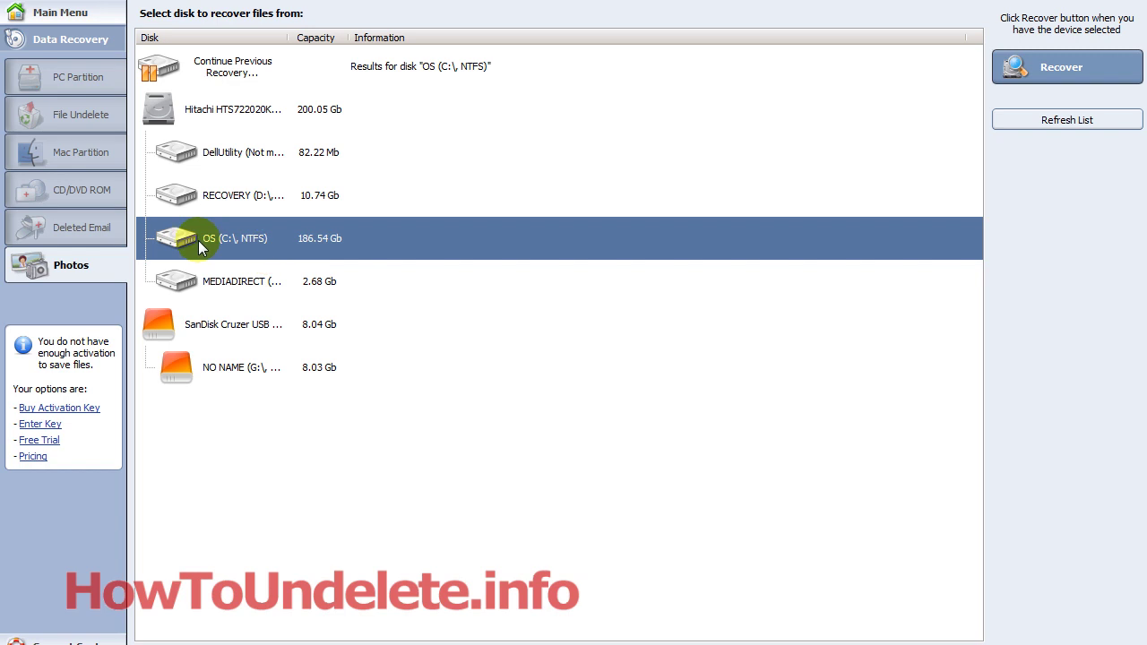
{"action": "left_click", "coordinate": [1042, 77]}
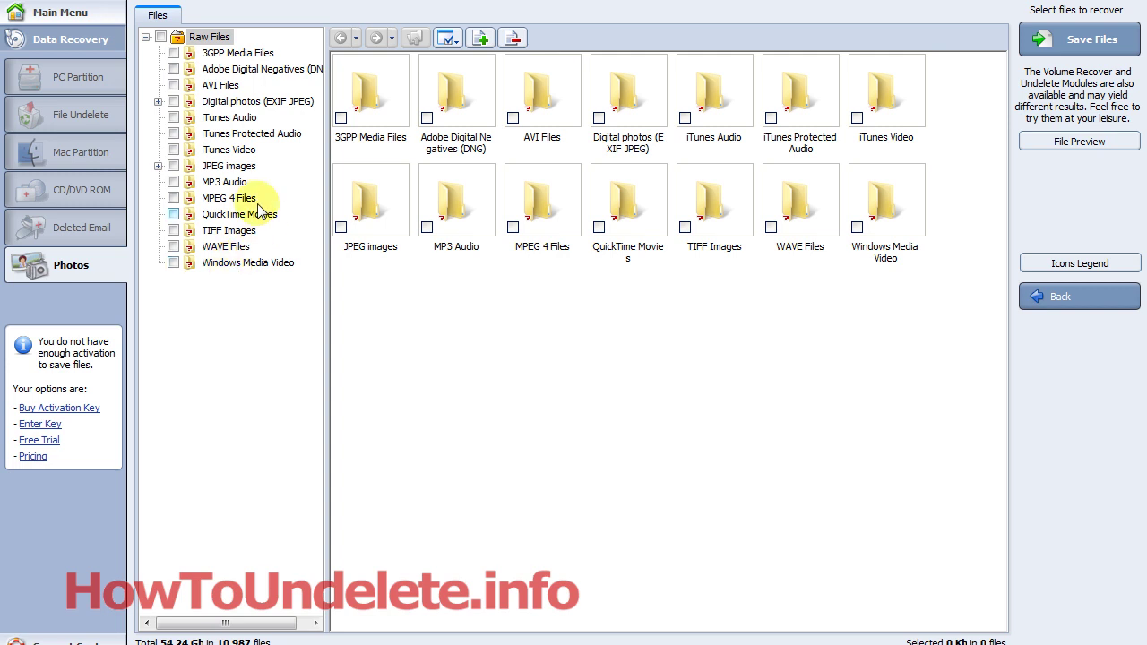
{"action": "left_click", "coordinate": [218, 168]}
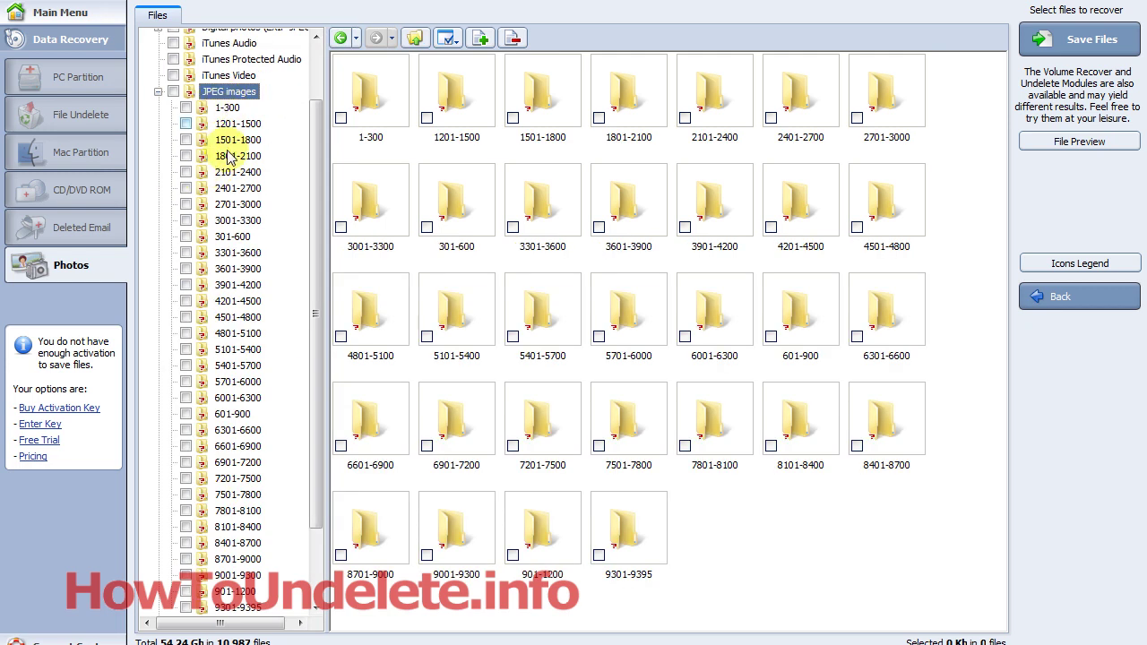
- Review the recovered JPEG images subfolders and open the 9301-9395 folder
{"action": "scroll", "coordinate": [314, 325], "scroll_direction": "down", "scroll_amount": 3}
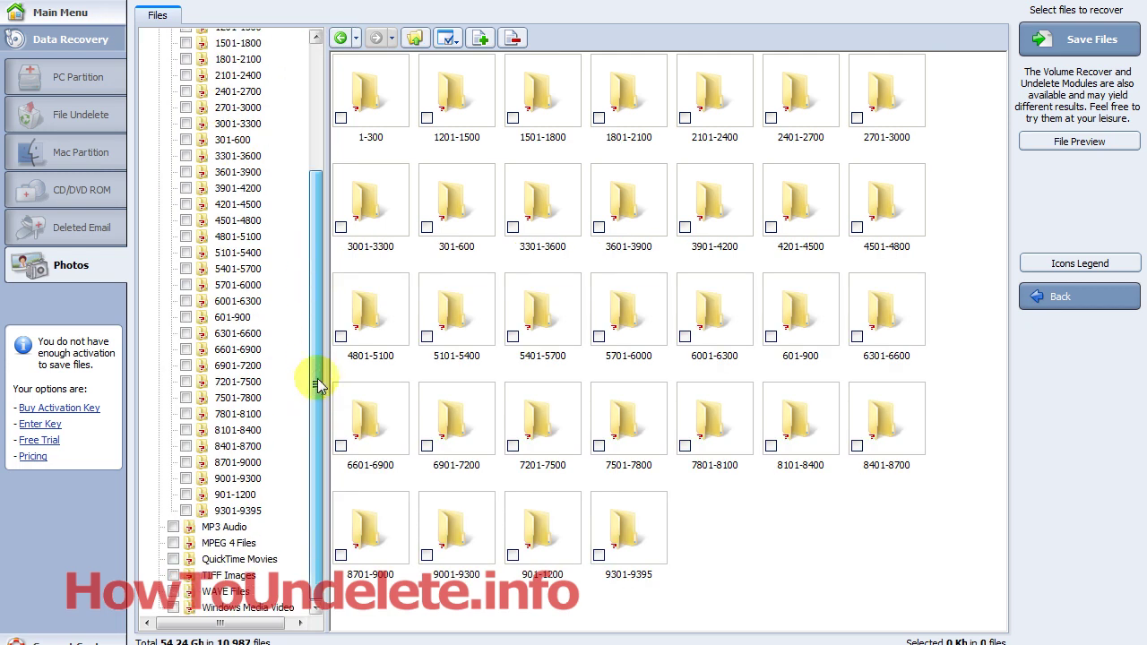
{"action": "scroll", "coordinate": [317, 308], "scroll_direction": "up", "scroll_amount": 3}
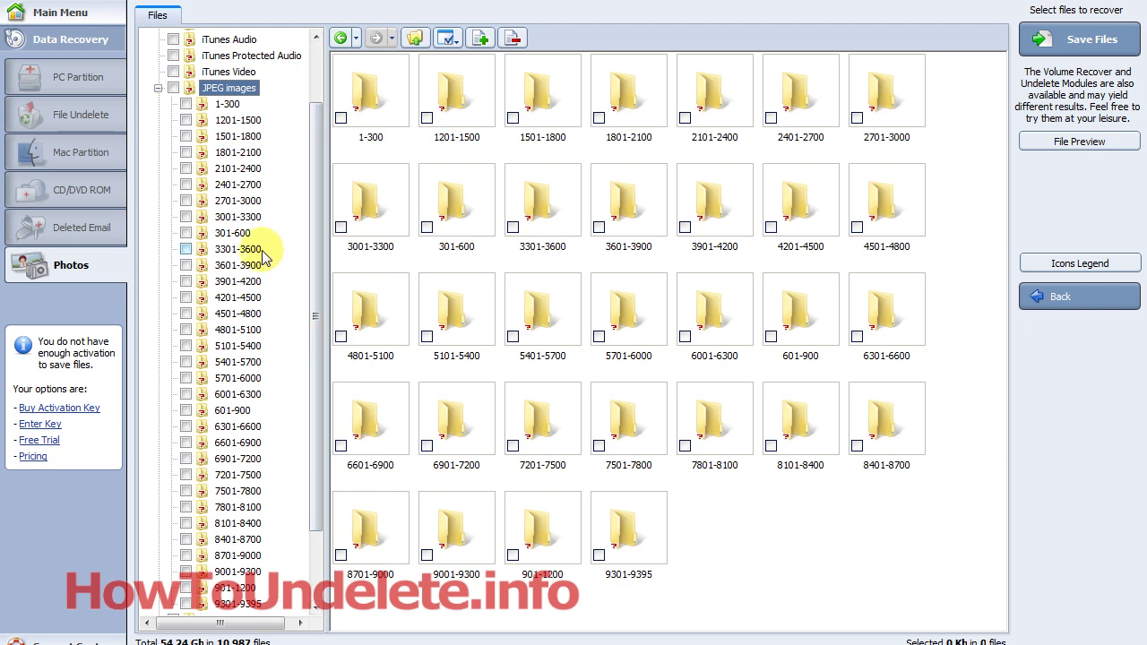
{"action": "left_click", "coordinate": [962, 603]}
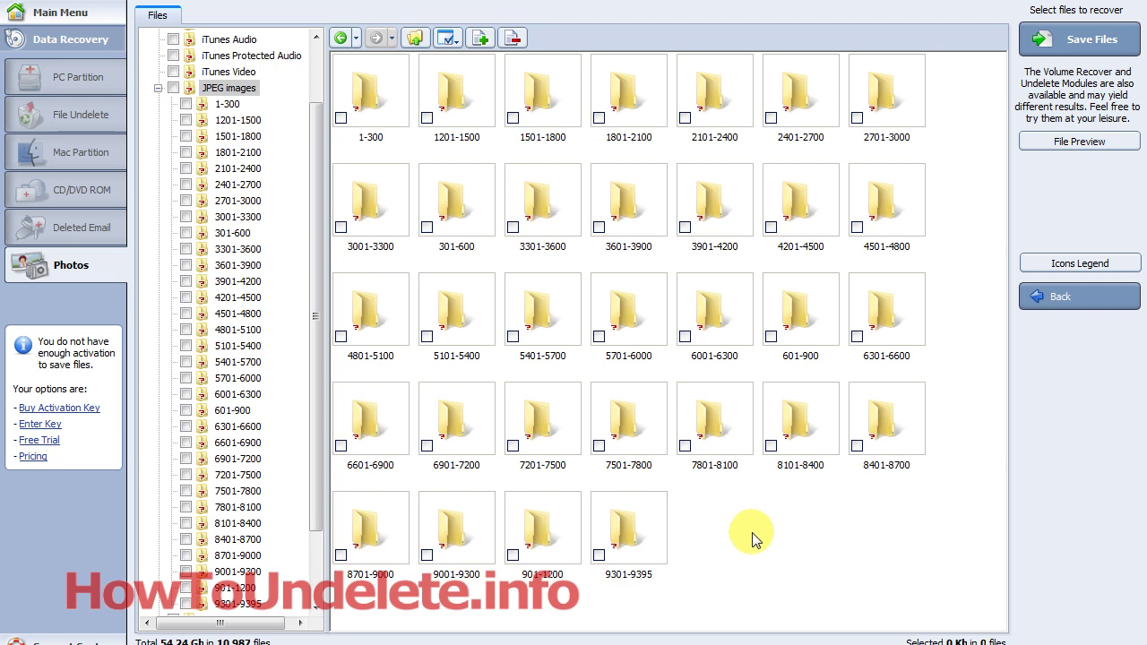
{"action": "left_click_drag", "start_coordinate": [319, 134], "coordinate": [309, 179]}
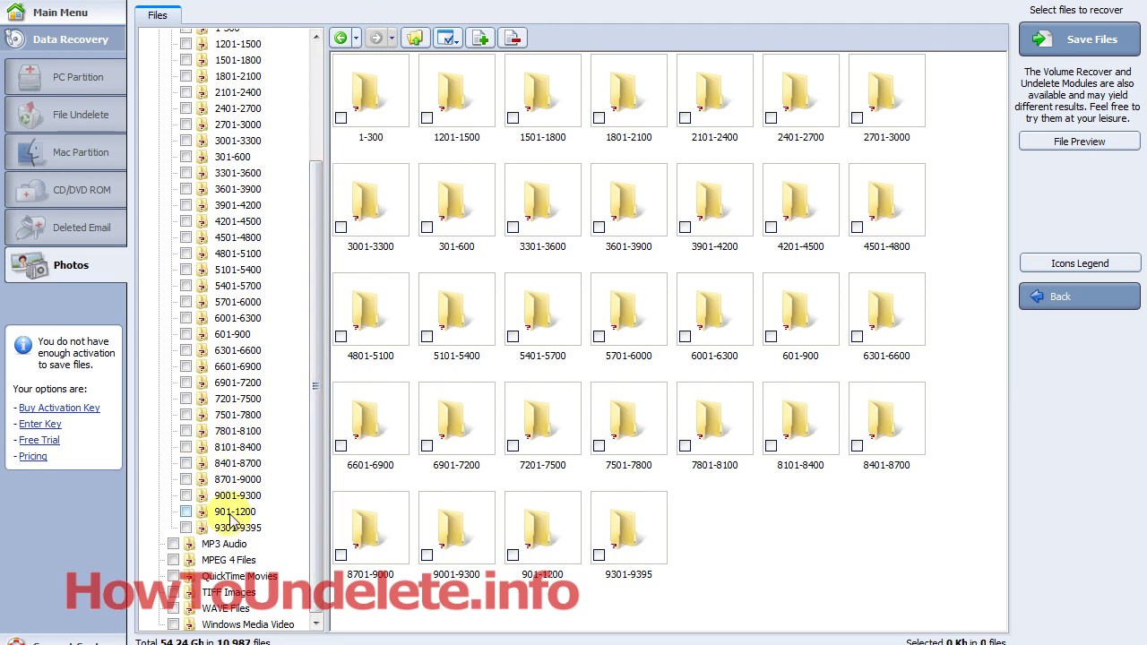
{"action": "mouse_move", "coordinate": [314, 474]}
{"action": "left_mouse_down"}
{"action": "mouse_move", "coordinate": [310, 402]}
{"action": "mouse_move", "coordinate": [314, 480]}
{"action": "left_mouse_up"}
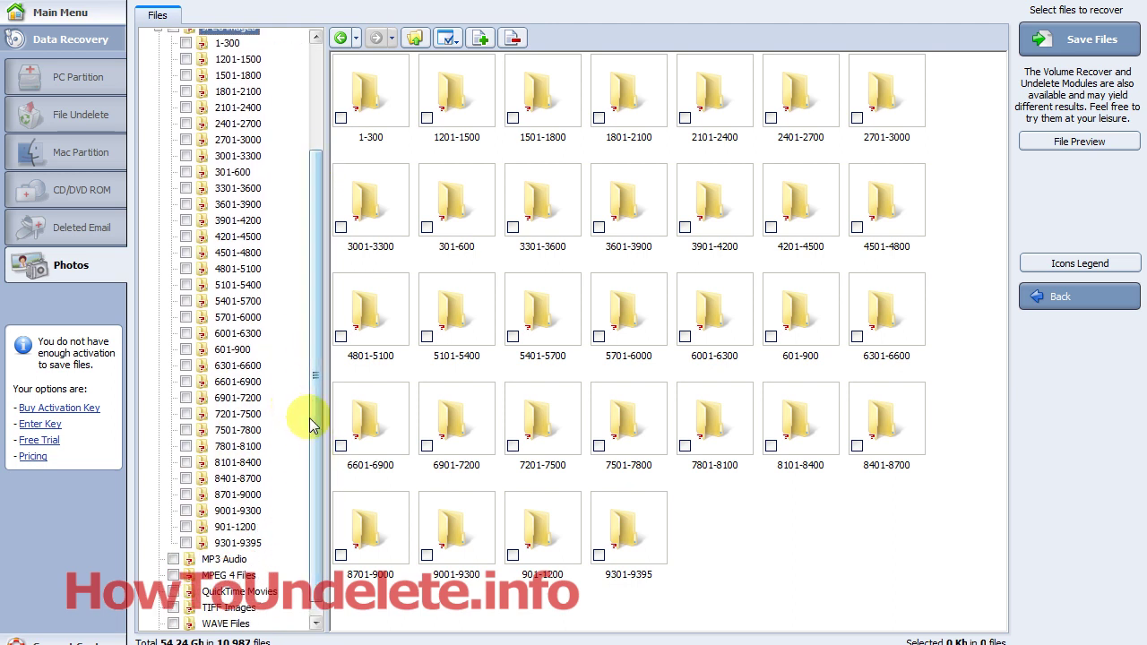
{"action": "left_click", "coordinate": [240, 543]}
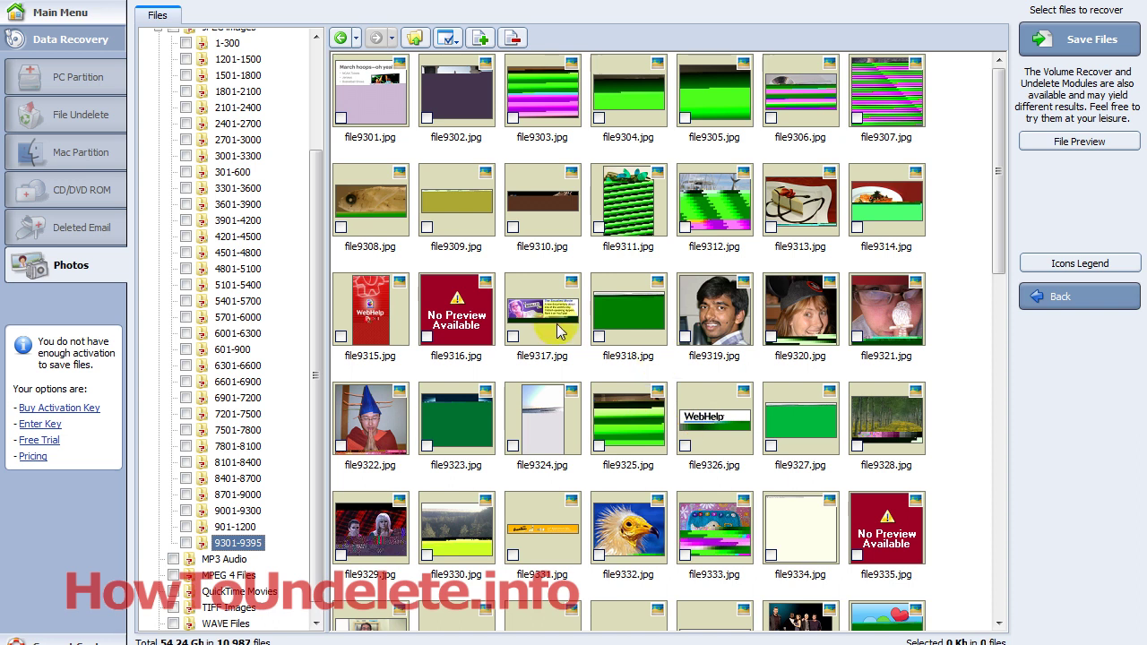
- Mark file9319.jpg, file9320.jpg and file9327.jpg for recovery
{"action": "left_click", "coordinate": [686, 338]}
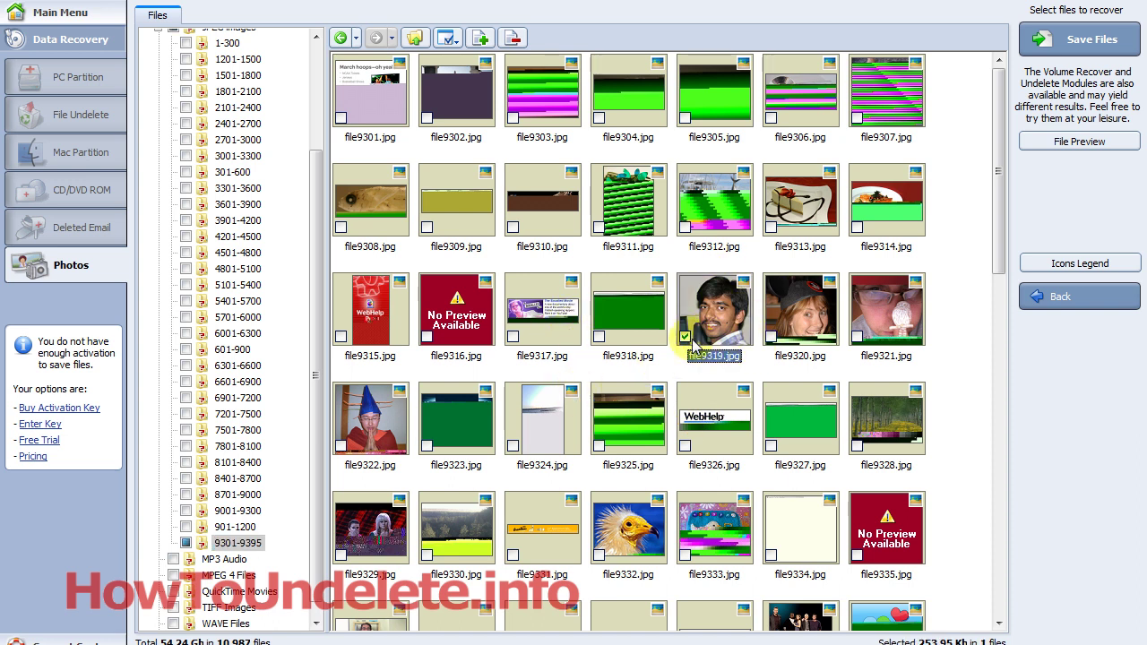
{"action": "left_click", "coordinate": [771, 337]}
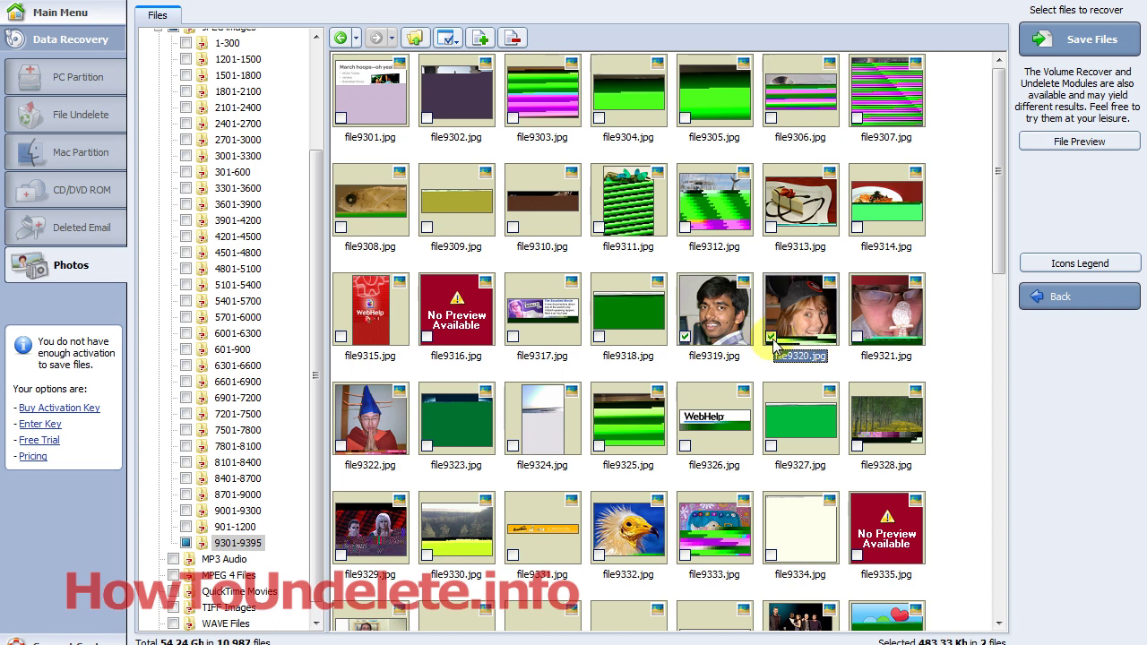
{"action": "left_click", "coordinate": [771, 445]}
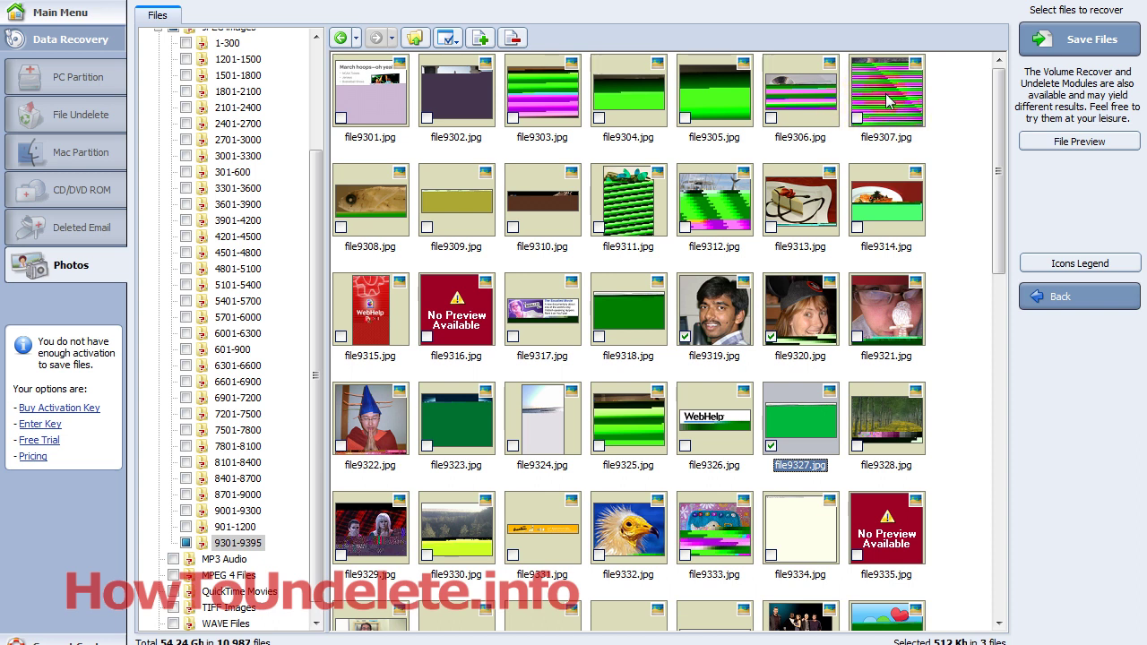
{"action": "left_click", "coordinate": [707, 283]}
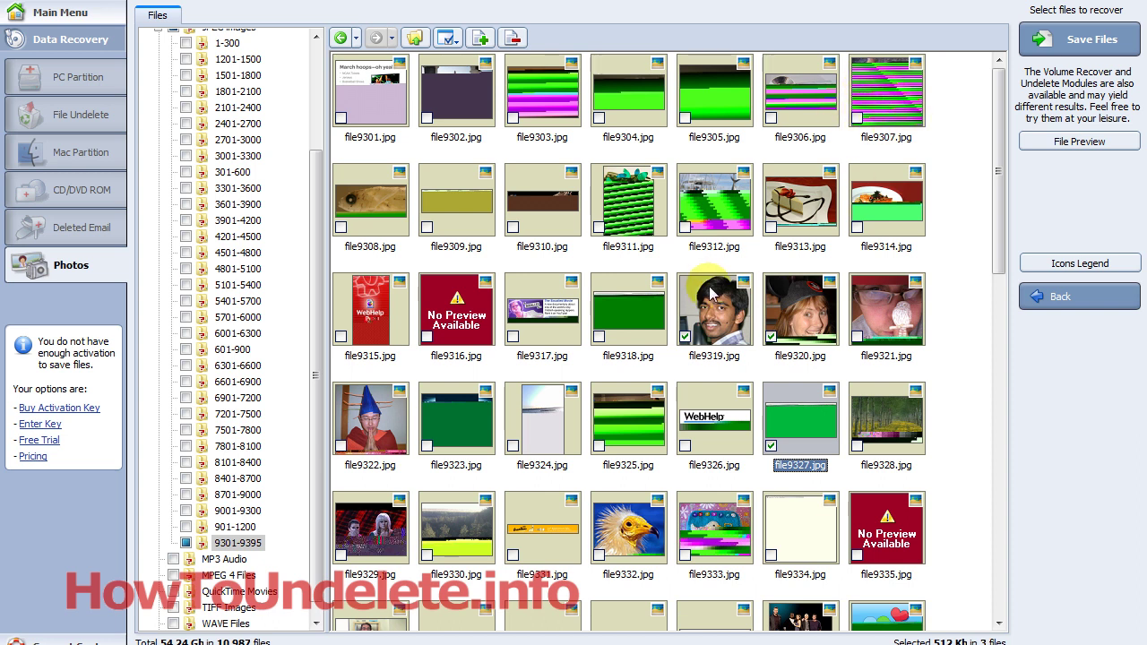